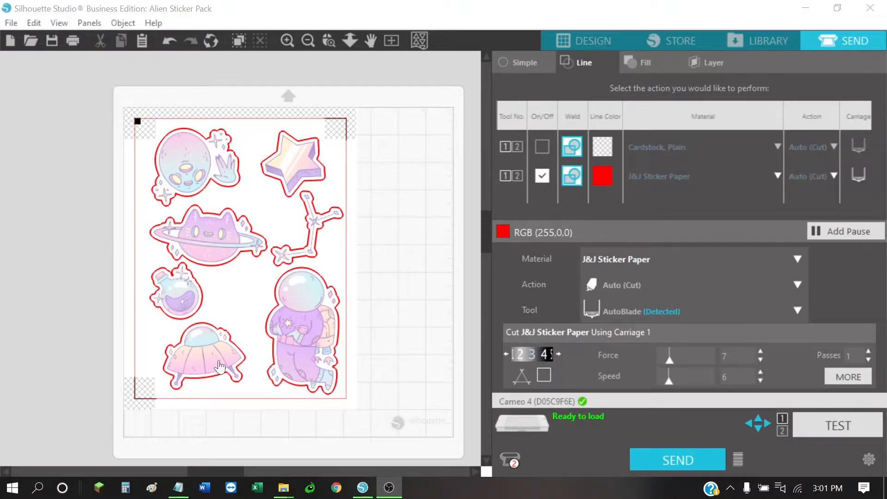
Change the cut line colour of the astronaut and UFO stickers to purple, and preview the design in the Send view
click(583, 40)
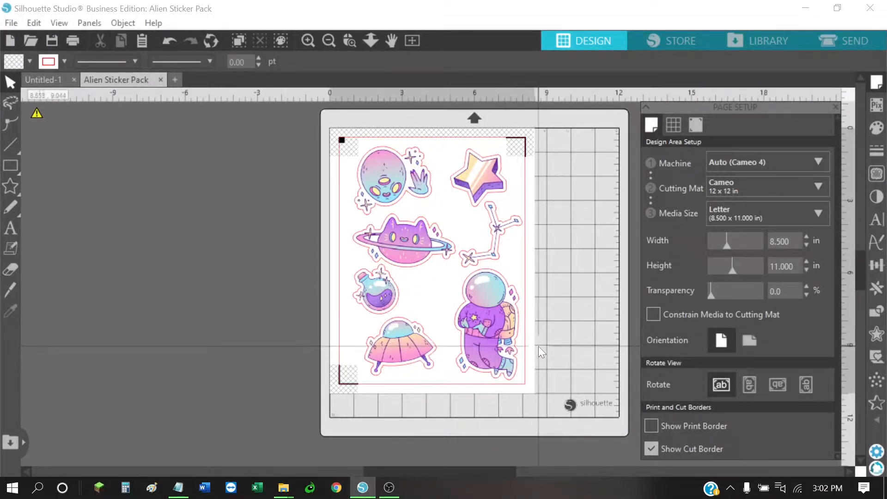
click(485, 324)
shift+click(407, 352)
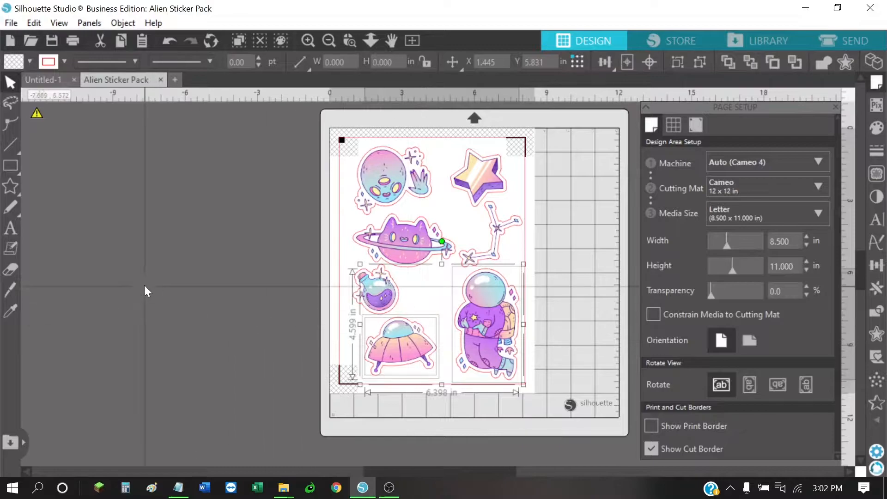
click(65, 62)
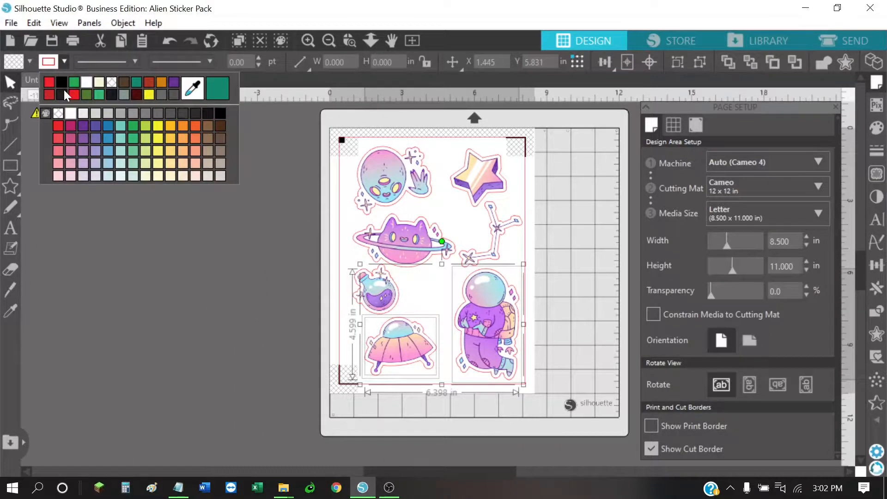
click(83, 126)
click(174, 245)
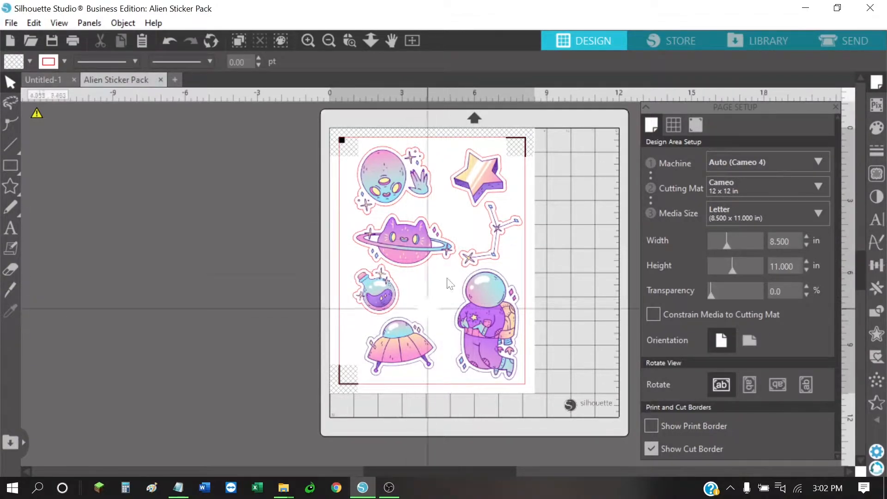
click(839, 40)
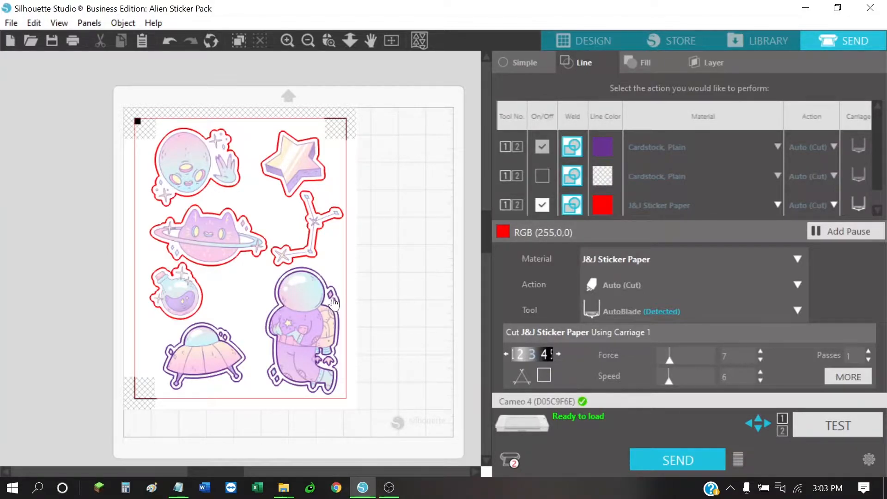
Back in the Design view, ungroup the astronaut sticker and move its artwork off its outline onto the mat beside the page
click(580, 41)
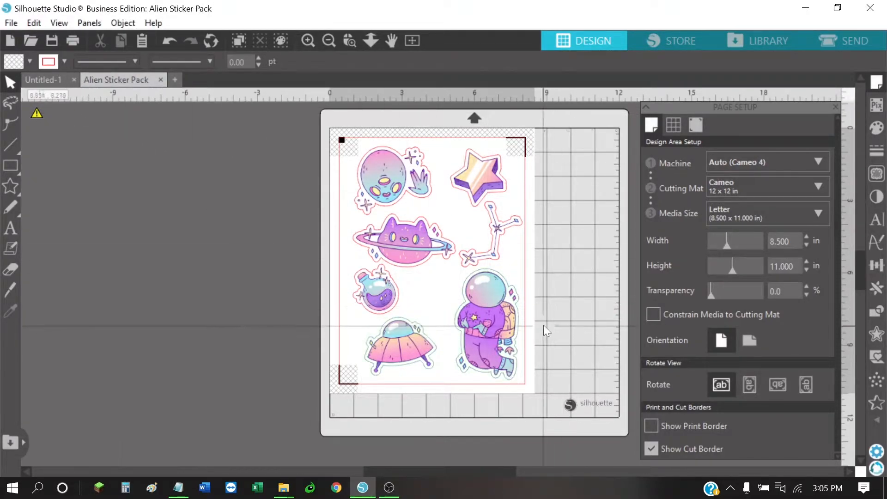
click(494, 329)
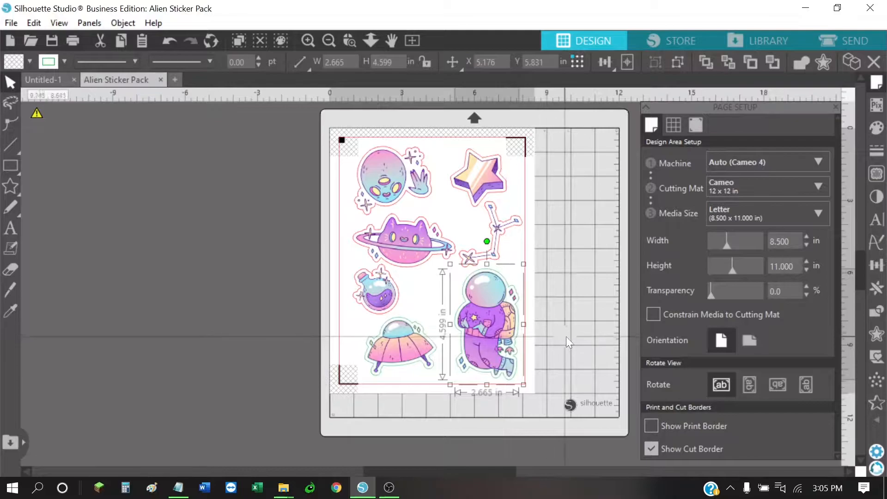
right_click(491, 339)
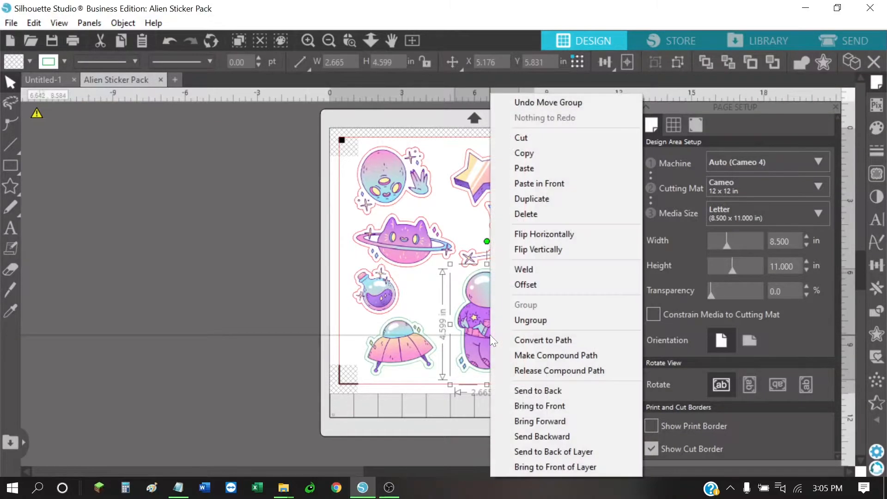
click(529, 320)
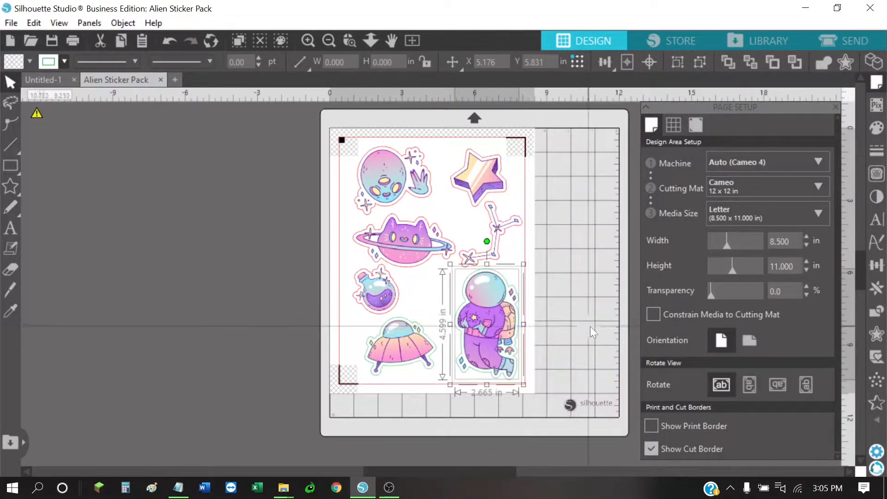
click(589, 326)
drag(494, 336, 585, 315)
click(540, 317)
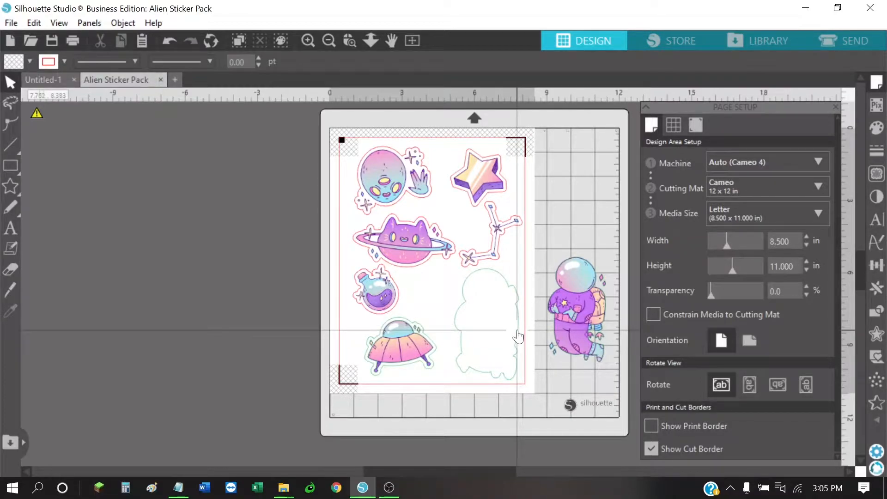
Set the astronaut's separated cut outline to purple and move the artwork back inside it
click(518, 336)
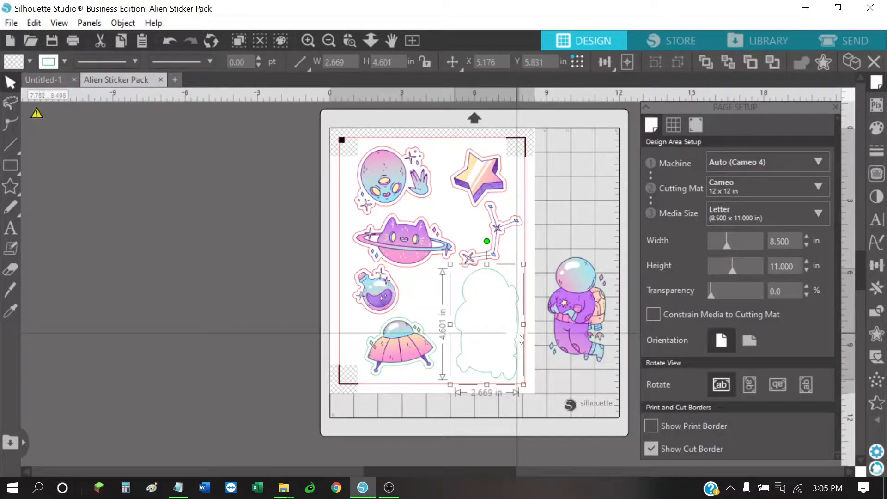
click(63, 61)
click(63, 82)
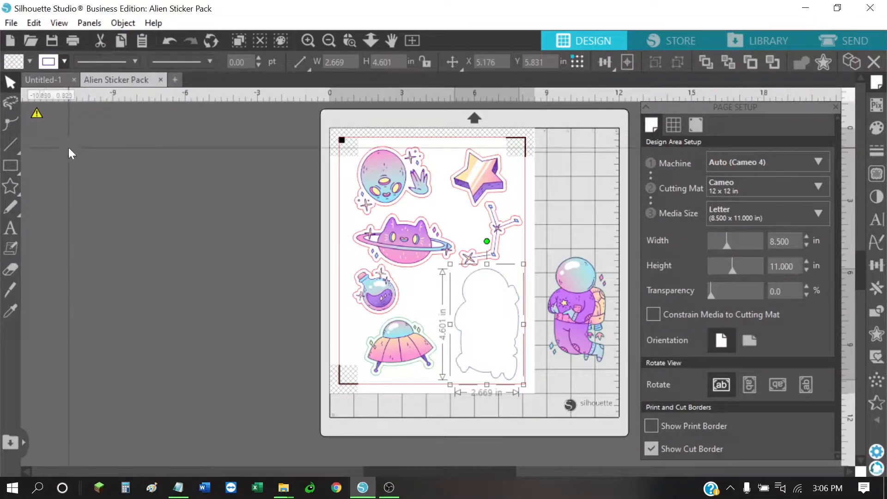
drag(601, 332, 487, 329)
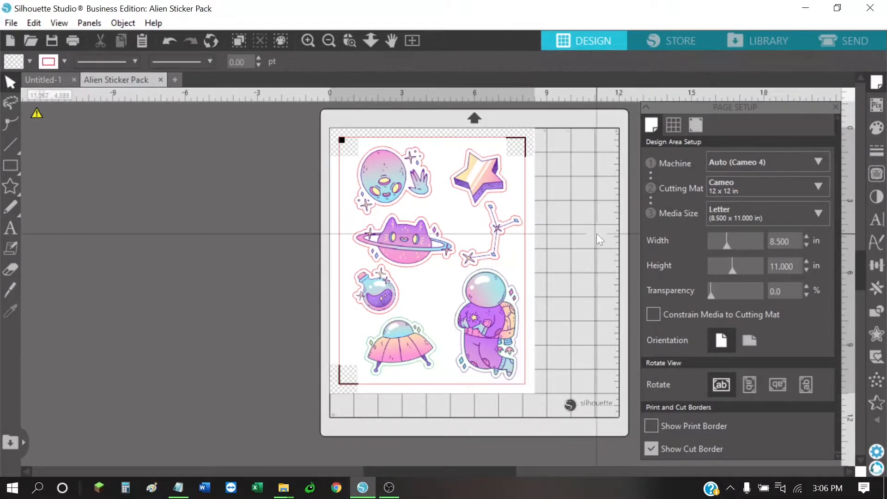
Group the astronaut artwork with its cut outline and clear the selection
right_click(491, 338)
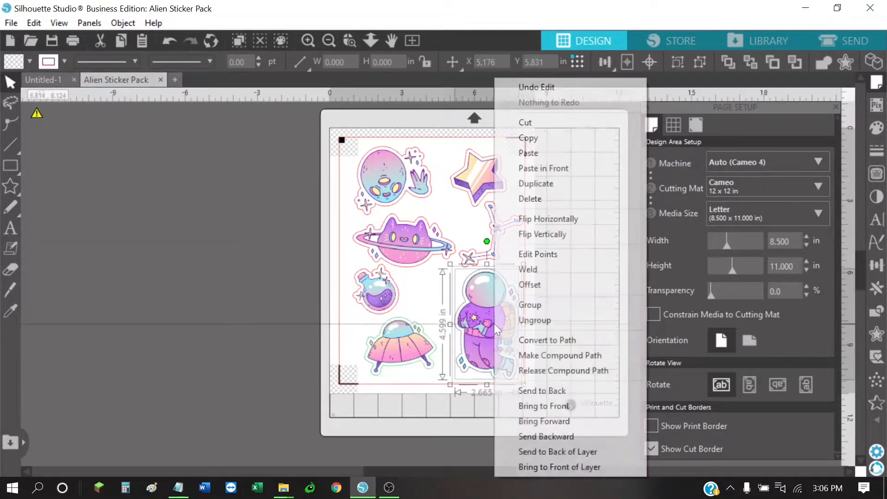
click(533, 305)
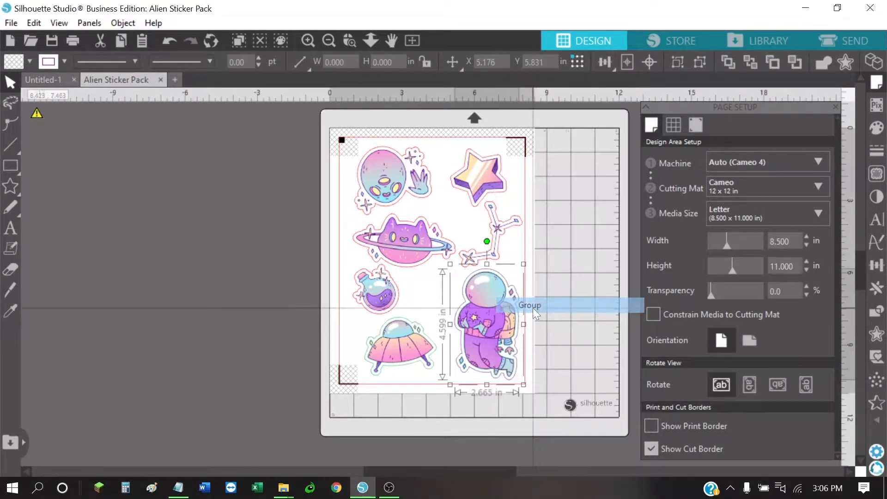
click(565, 326)
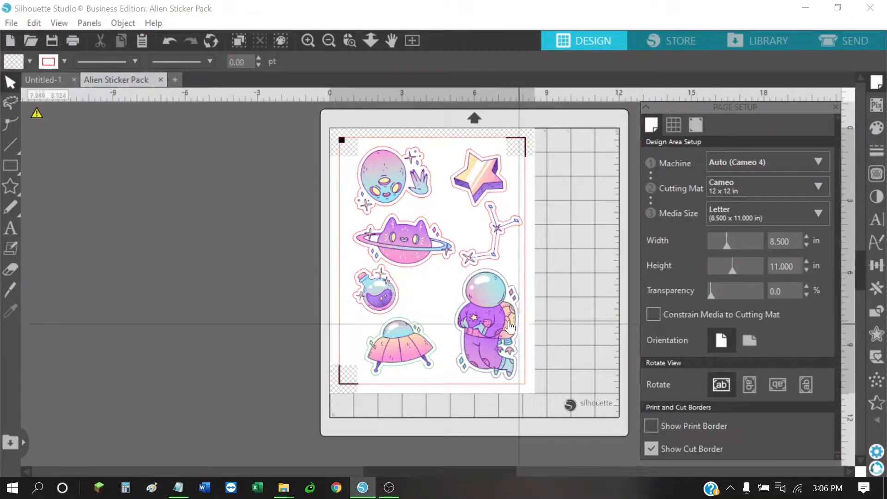
In the Send view's line settings, turn off cutting for the green line colour
click(854, 41)
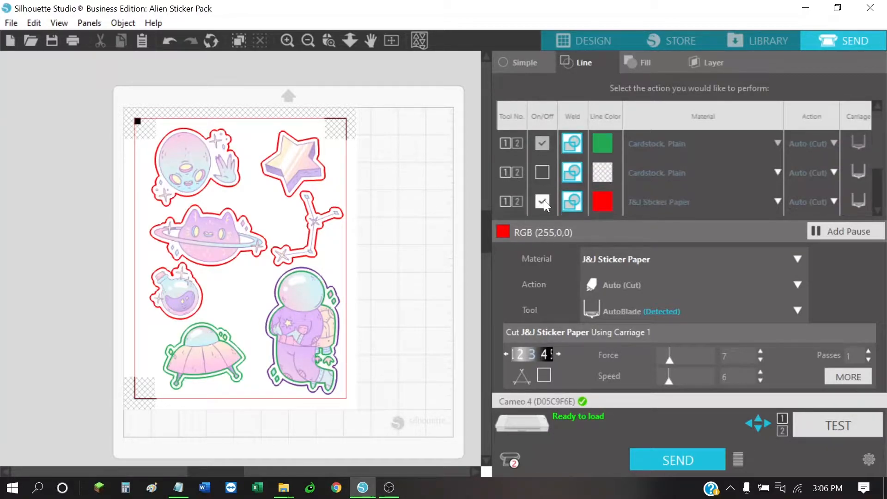
click(544, 176)
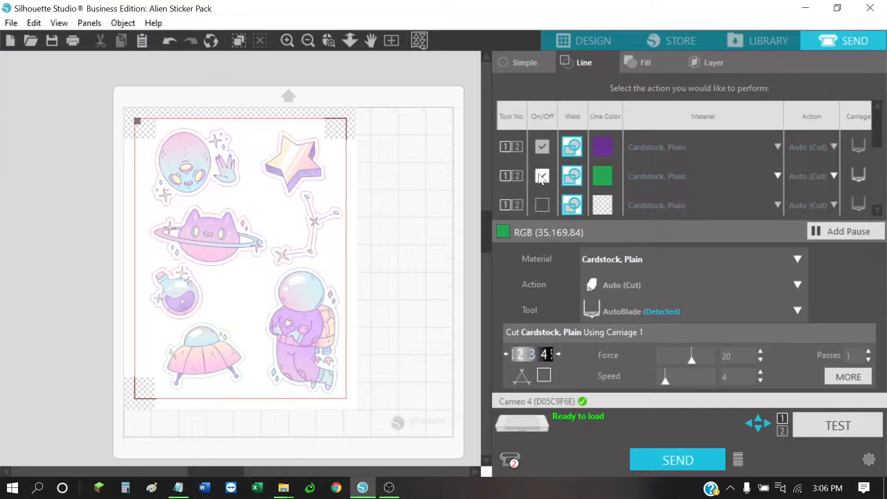
Return to the Design view and ungroup the UFO sticker, undoing the accidental move
click(586, 39)
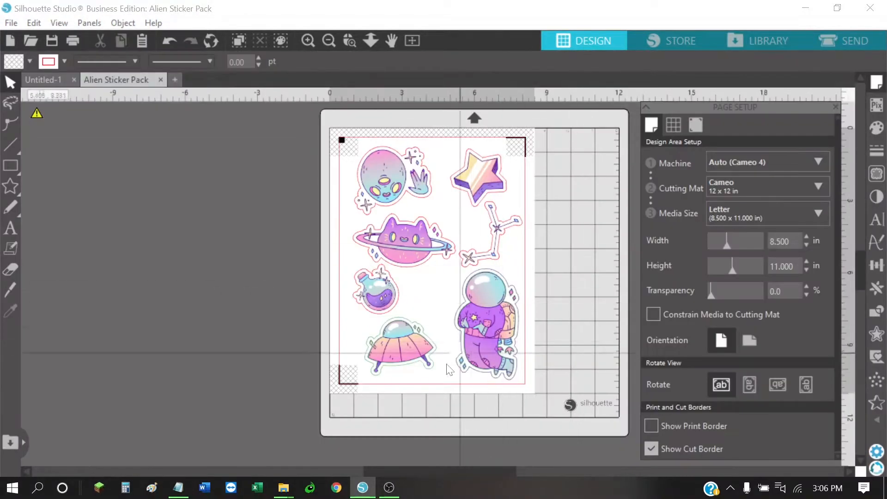
click(398, 337)
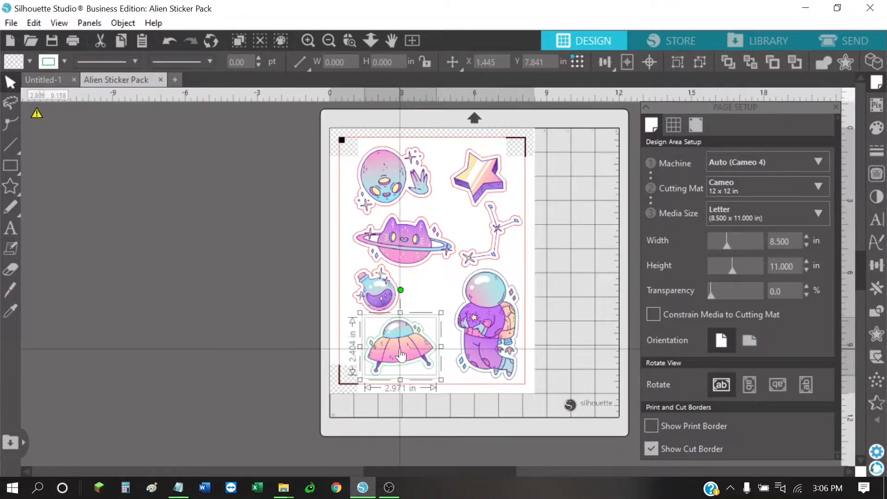
mouse_move(401, 355)
mouse_down()
mouse_move(342, 358)
mouse_move(404, 352)
mouse_move(399, 359)
mouse_up()
key(ctrl+z)
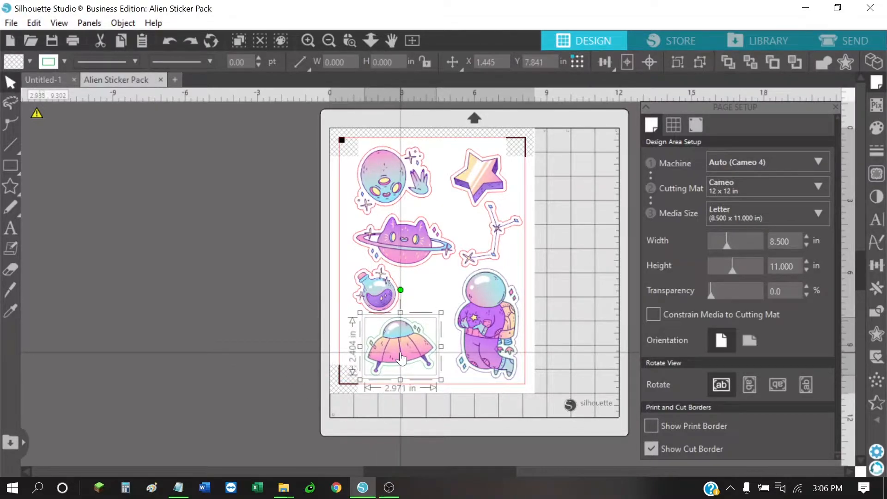
right_click(400, 357)
click(442, 321)
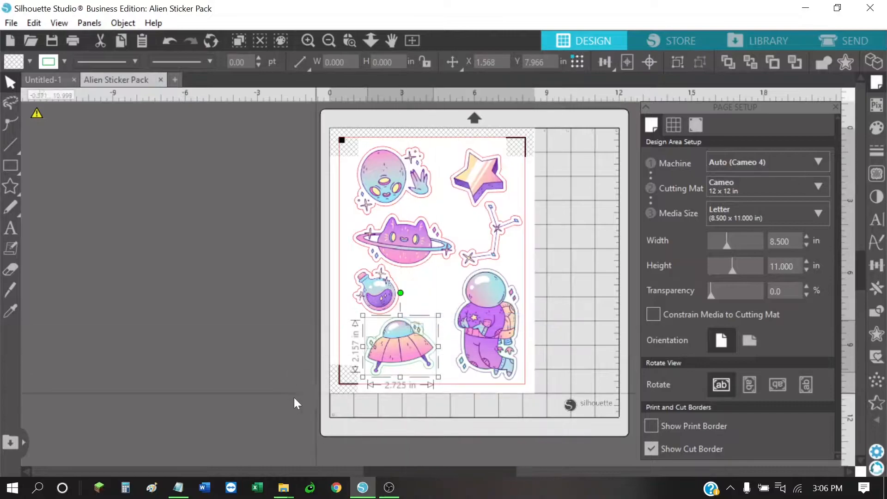
Separate the UFO's green cut outline from its artwork, placing it on the empty area beside the mat, and select it
drag(393, 357, 362, 367)
key(ctrl+z)
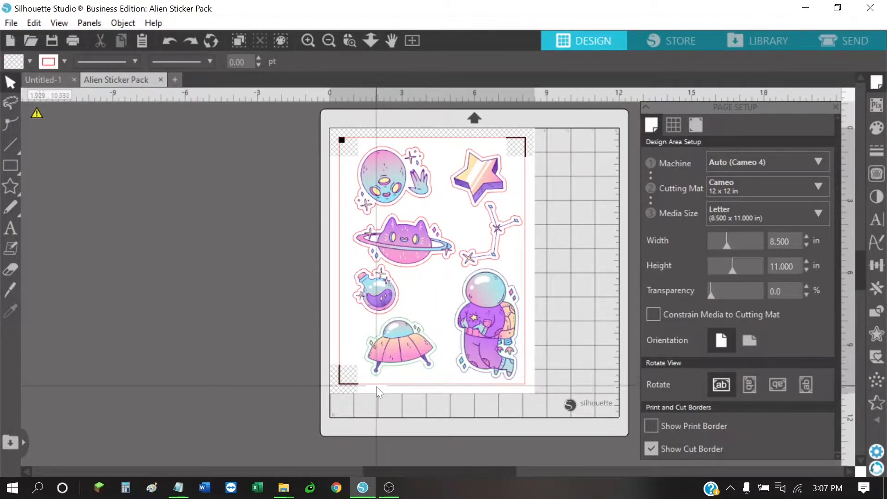
drag(377, 372, 235, 367)
key(ctrl+z)
key(Delete)
click(240, 318)
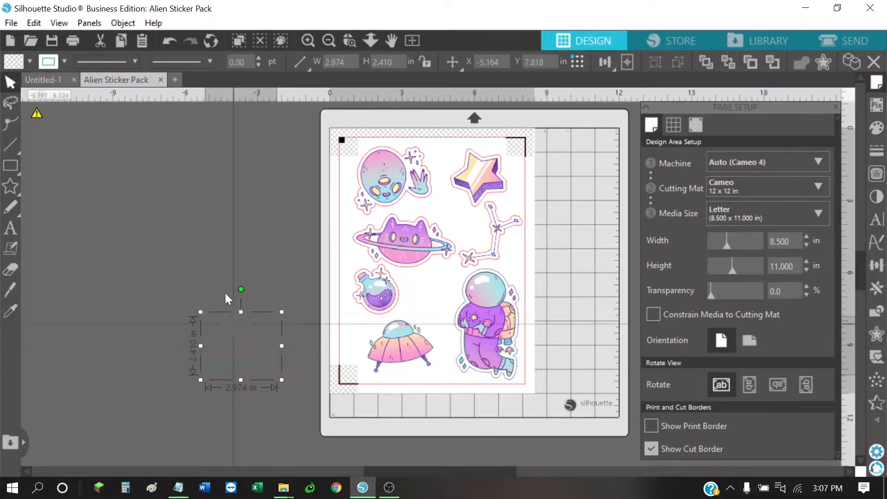
Set the separated UFO outline to purple and move it back around the UFO artwork
click(65, 61)
click(51, 81)
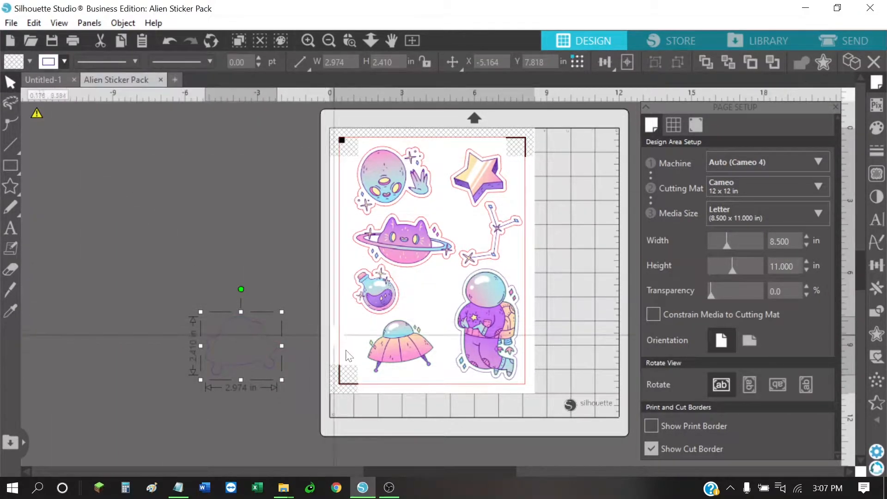
drag(199, 323, 357, 322)
right_click(388, 332)
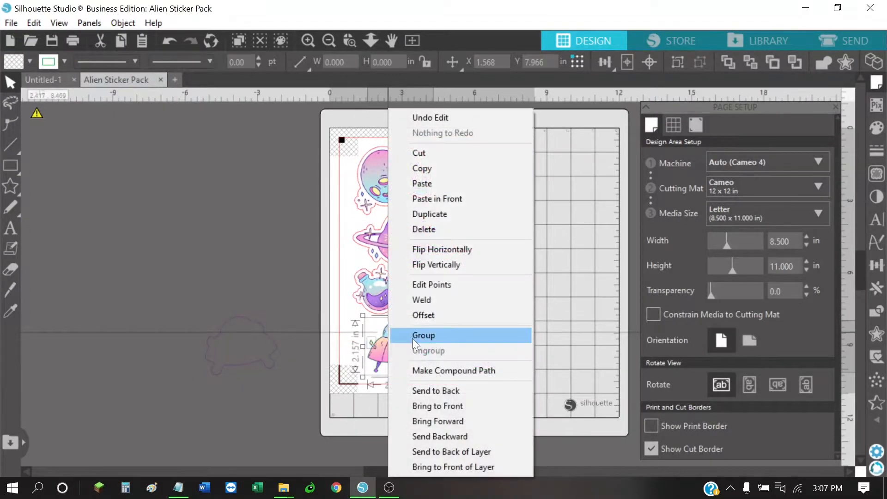
click(420, 333)
drag(239, 367, 407, 354)
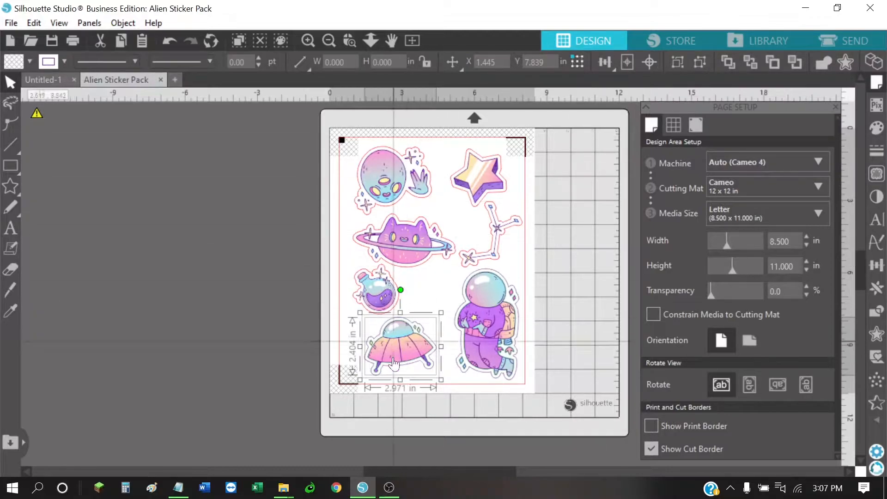
Group the UFO artwork with its purple cut outline and clear the selection
key(i)
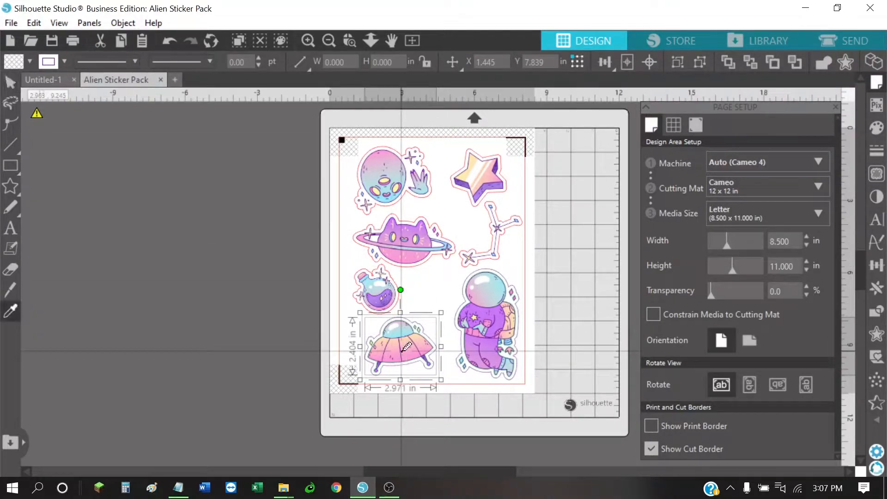
click(402, 352)
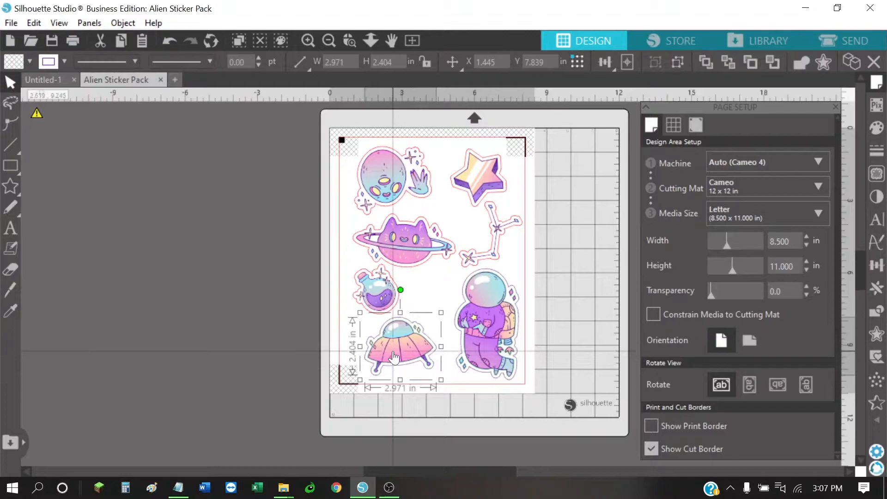
right_click(396, 353)
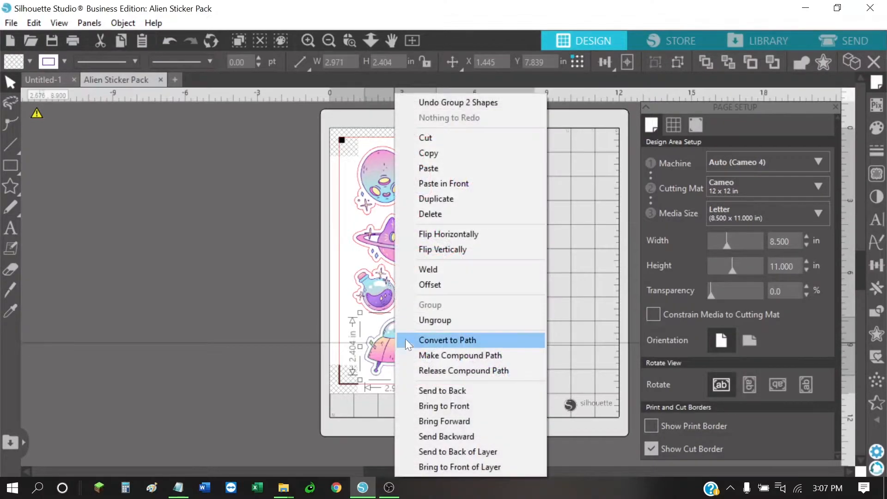
click(286, 375)
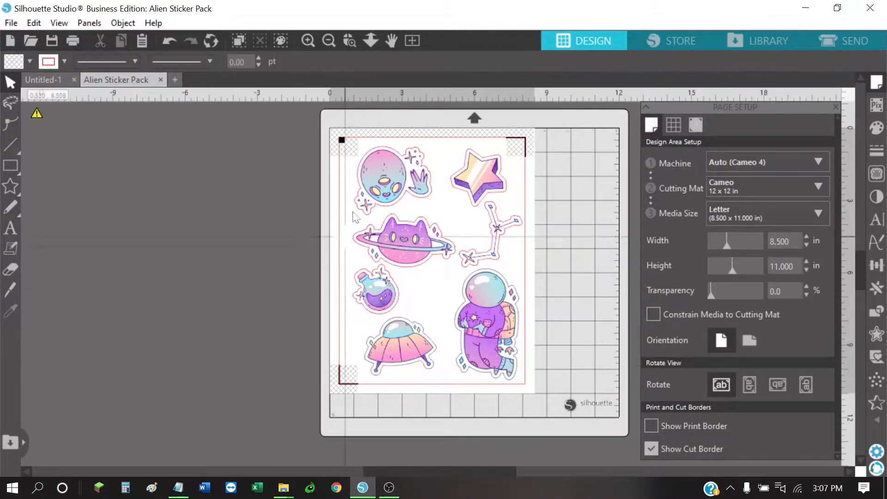
Open the Send view's line settings and make sure the red line colour is enabled for cutting
click(853, 36)
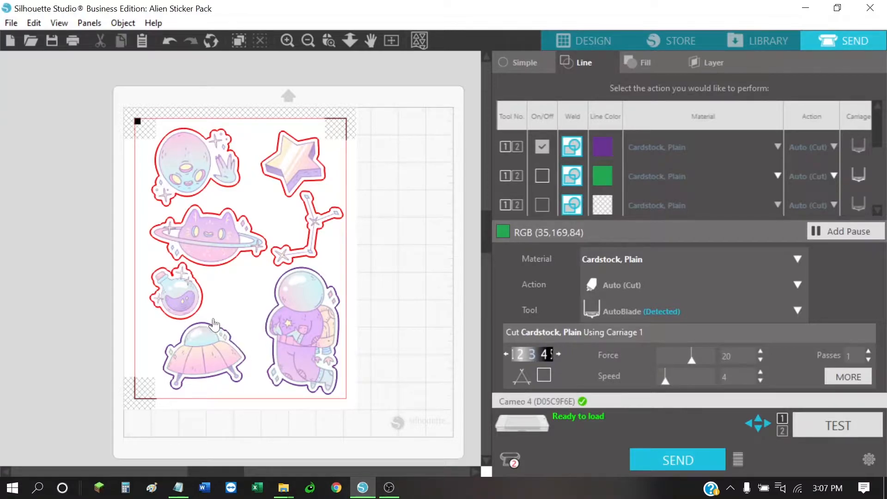
scroll(531, 180, down, 1)
click(542, 201)
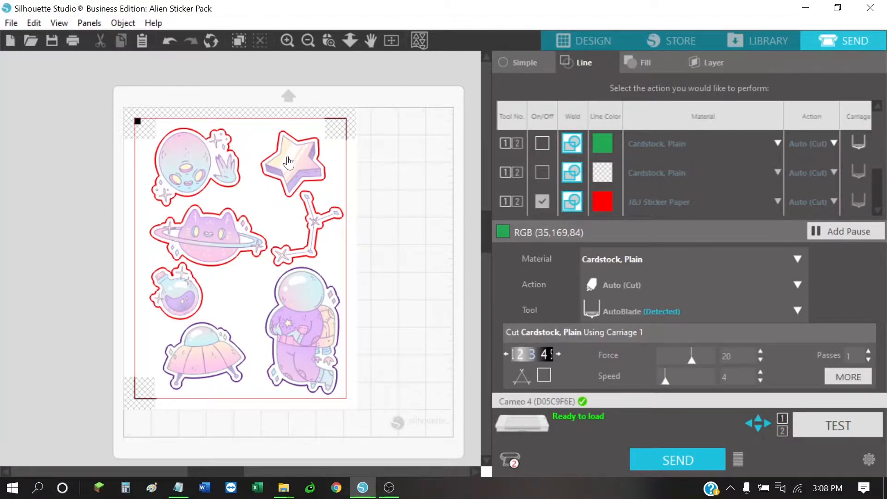
Set the purple line colour's material to Coverstock, Heavy (105lb-122lb) and its cutting speed to 3
scroll(617, 165, up, 1)
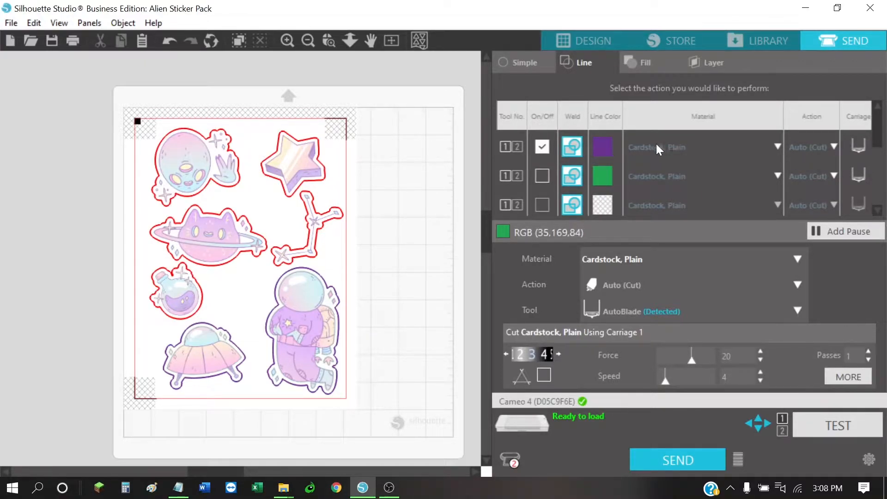
click(778, 146)
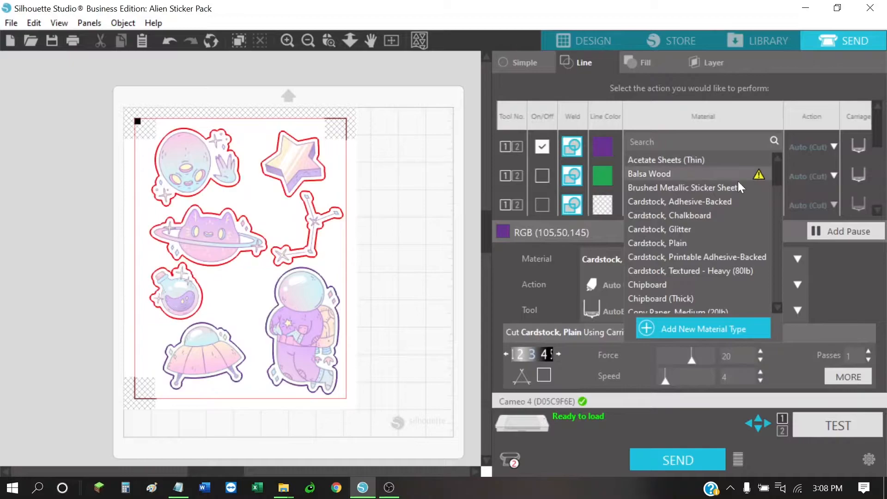
scroll(780, 173, down, 2)
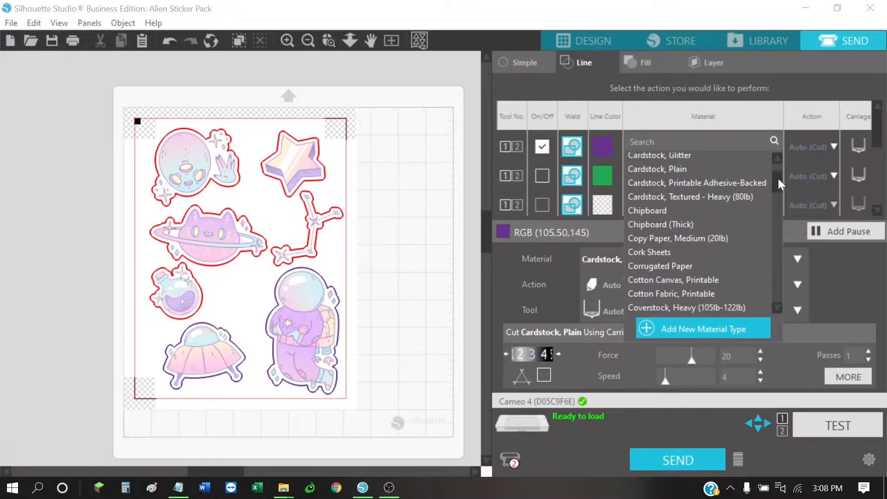
scroll(779, 181, down, 2)
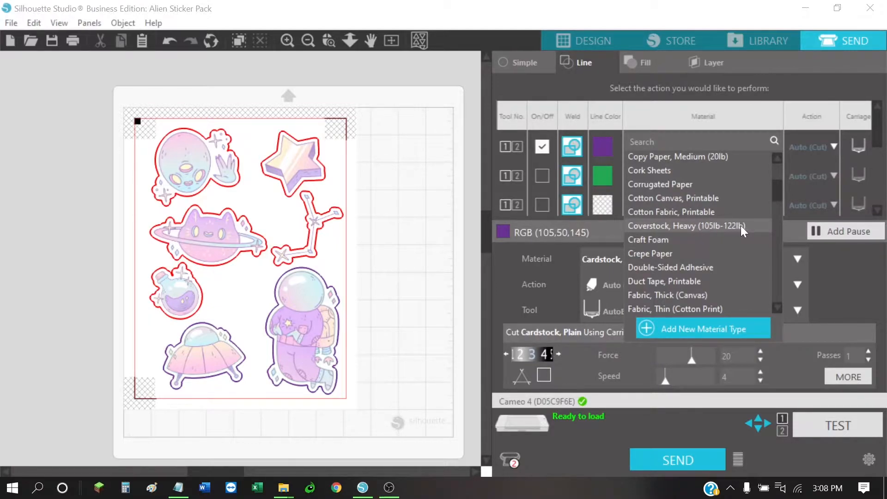
click(692, 226)
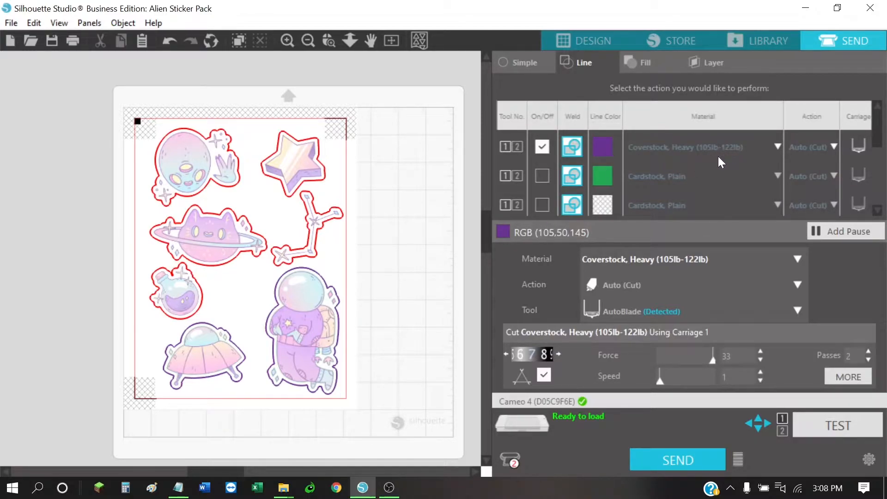
click(700, 148)
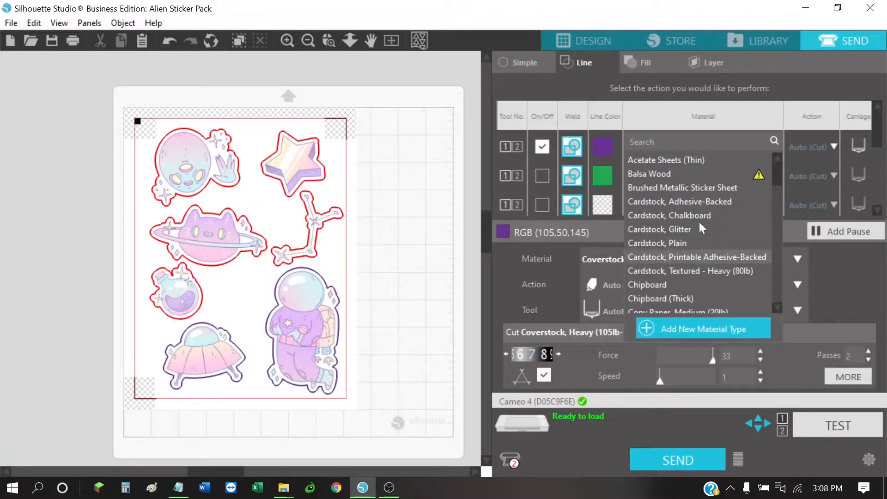
click(742, 95)
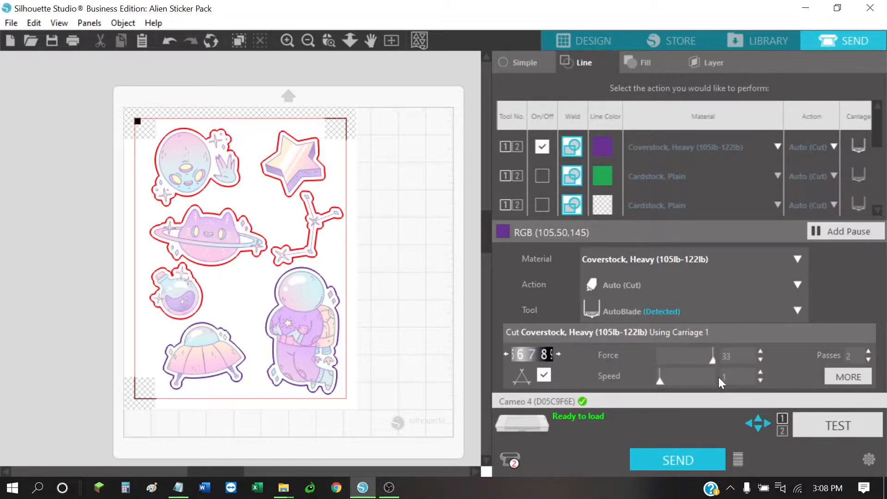
click(760, 372)
click(760, 373)
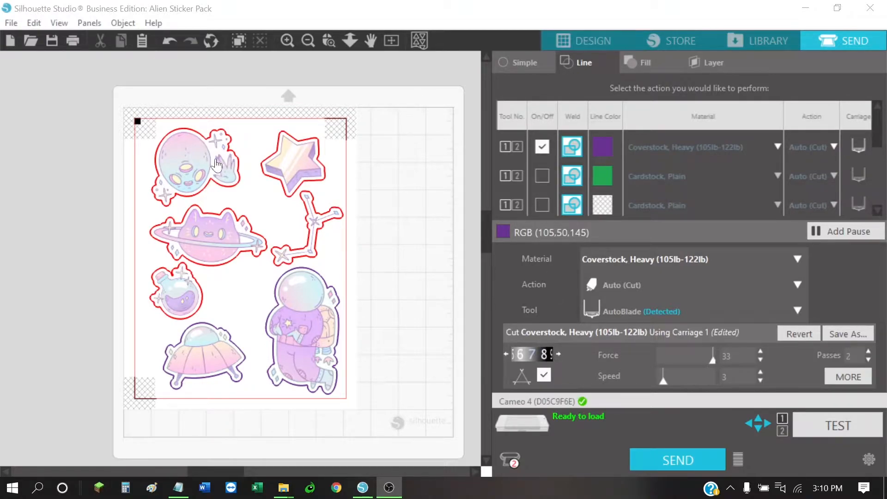
Return to the design view and open the print preview of the sticker sheet
click(588, 38)
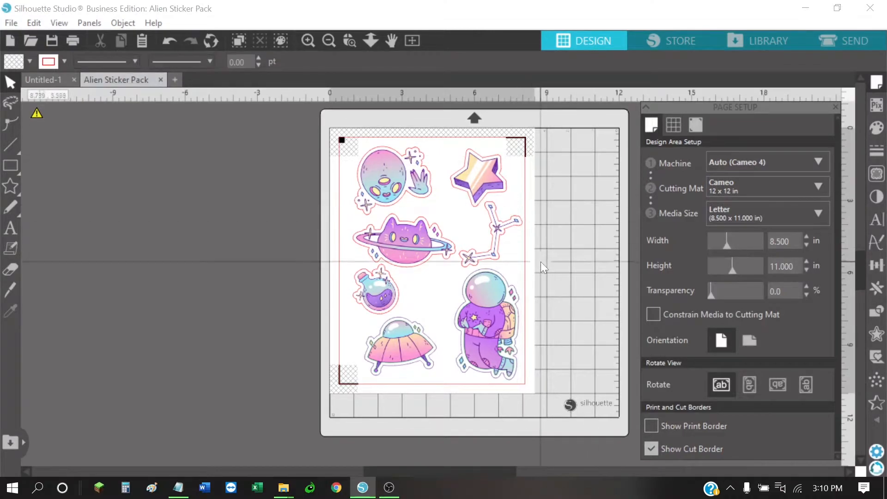
click(11, 23)
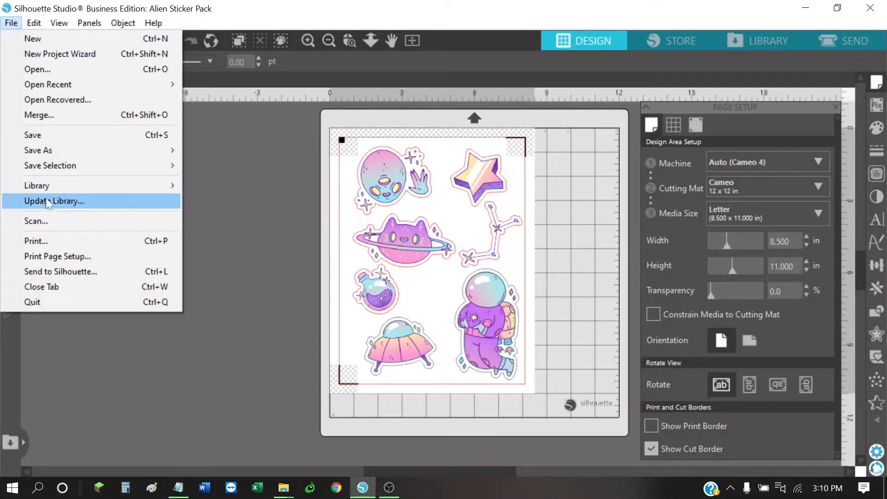
click(39, 241)
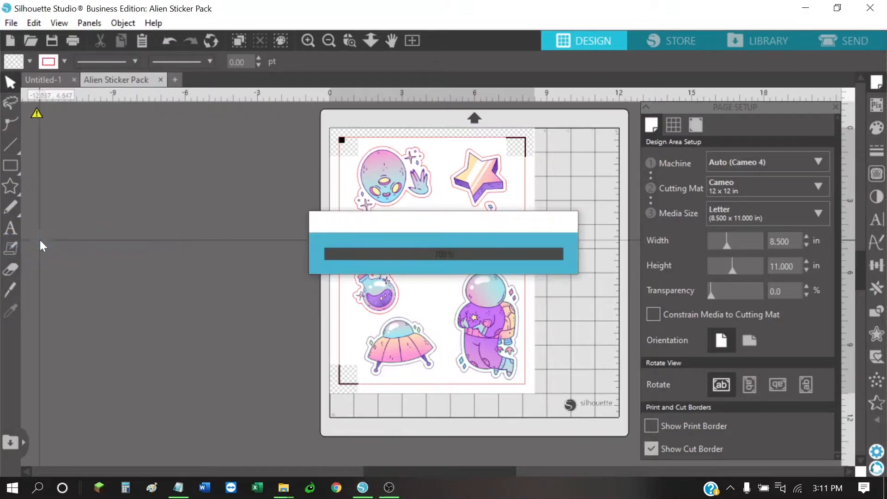
Examine the artwork and the registration marks across the whole page in the print preview
scroll(491, 234, down, 6)
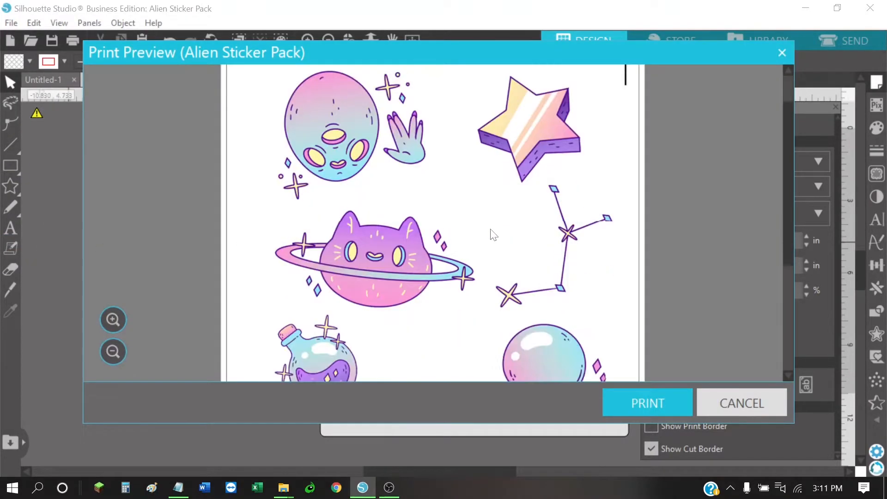
scroll(490, 245, up, 6)
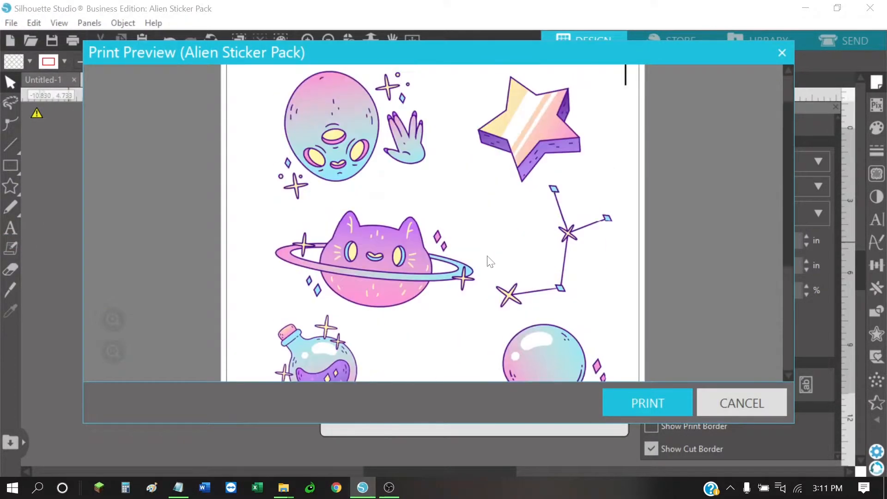
scroll(478, 252, down, 2)
scroll(479, 252, down, 5)
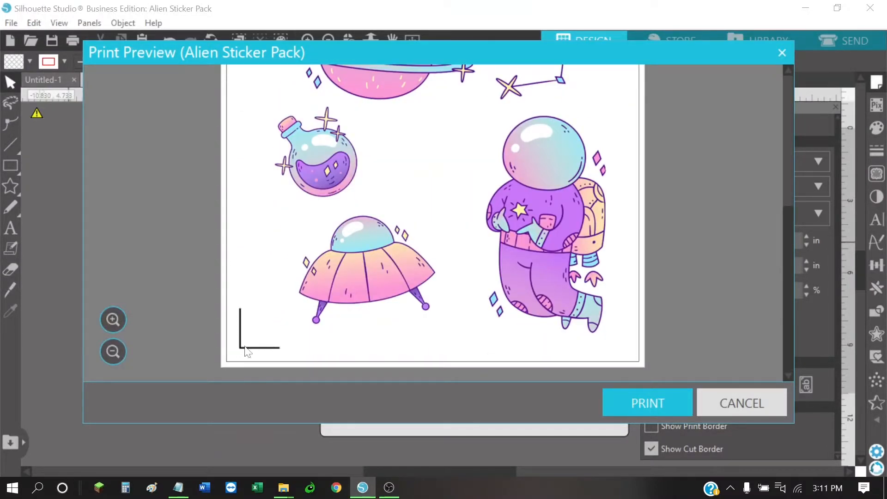
scroll(292, 287, up, 5)
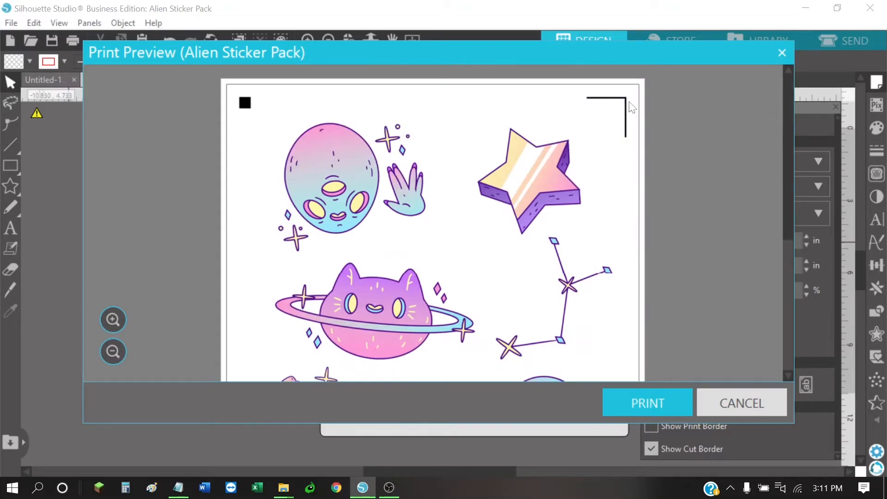
scroll(545, 159, down, 5)
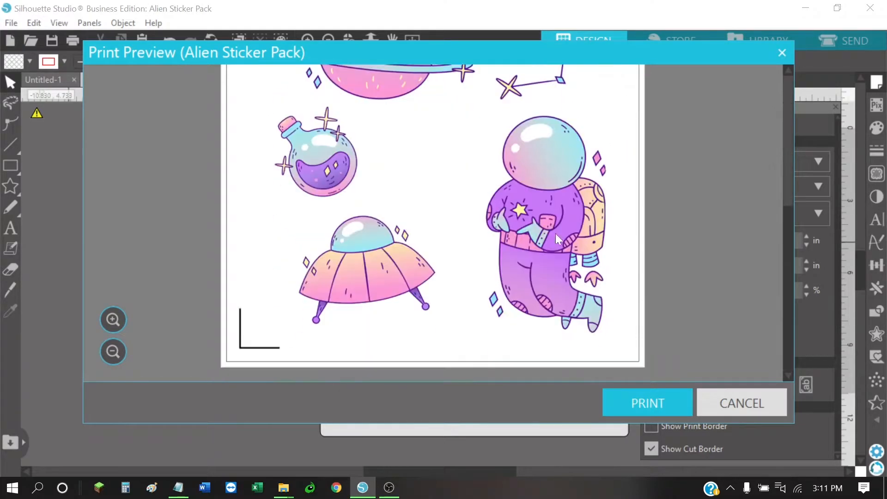
scroll(398, 196, up, 5)
scroll(465, 259, down, 2)
scroll(465, 259, down, 3)
Proceed to the printer choices and select the EPSON4C2AEA (ET-3760 Series) printer
click(651, 403)
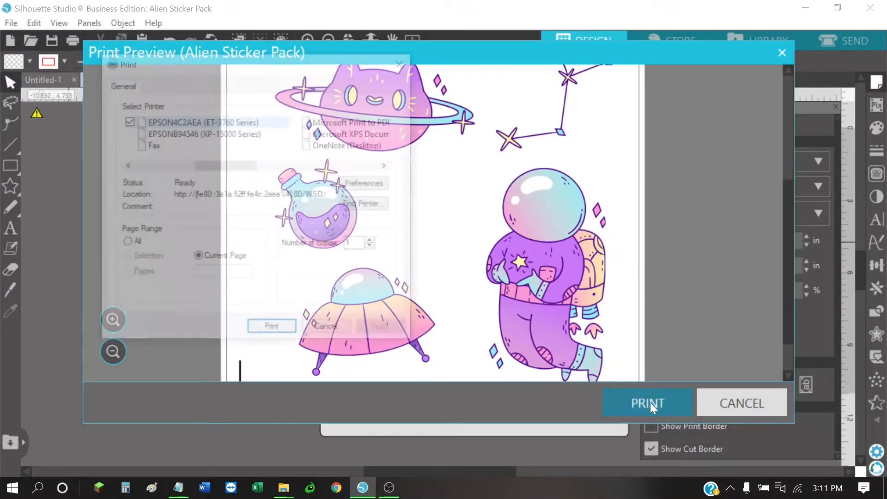
drag(193, 70, 378, 91)
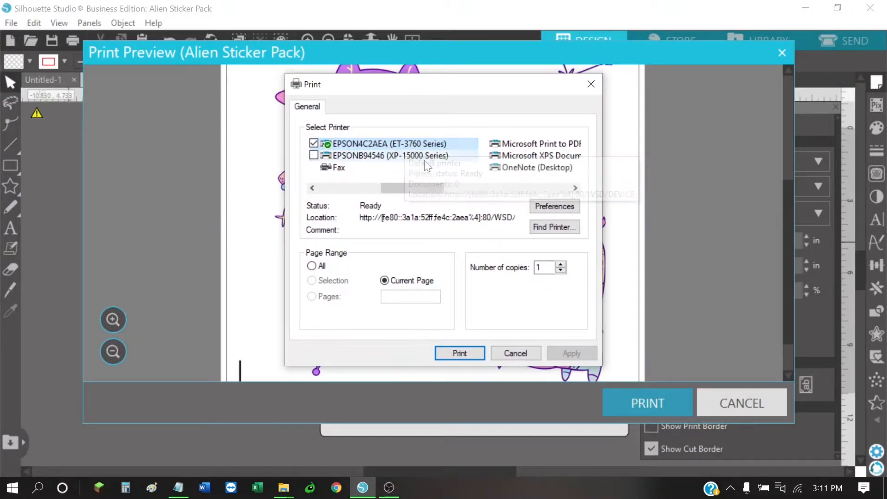
drag(429, 187, 388, 183)
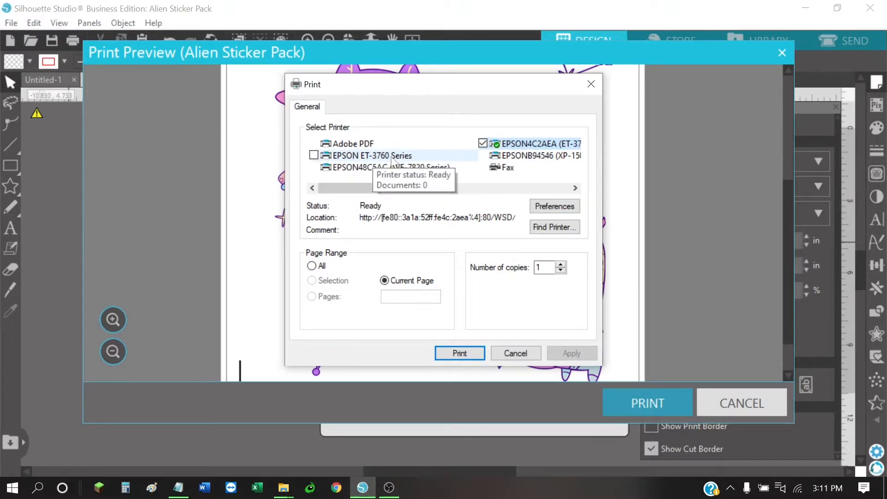
drag(382, 189, 397, 153)
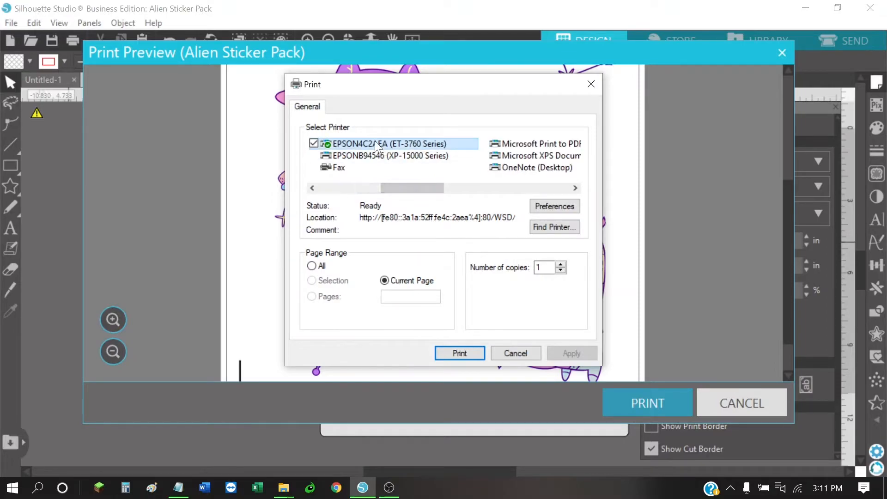
click(376, 141)
drag(385, 184, 419, 192)
click(382, 142)
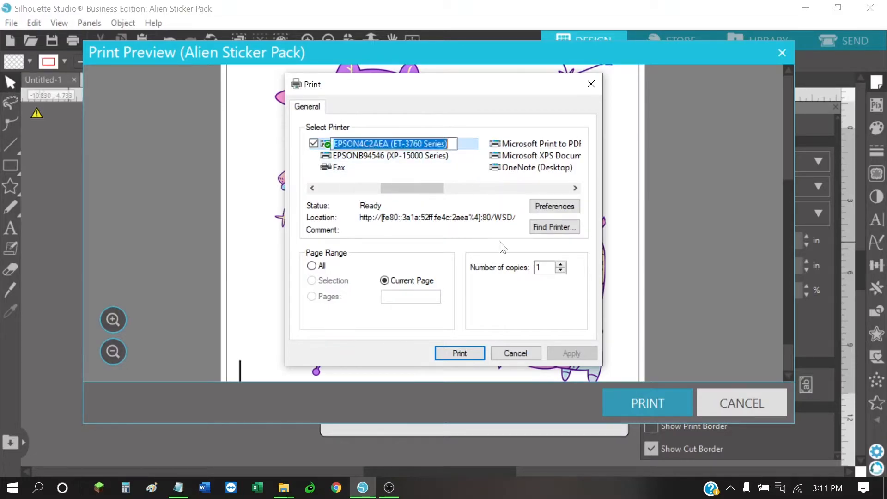
Open the selected printer's preferences and apply the 8.5x11 - Portrait preset
click(555, 208)
click(560, 211)
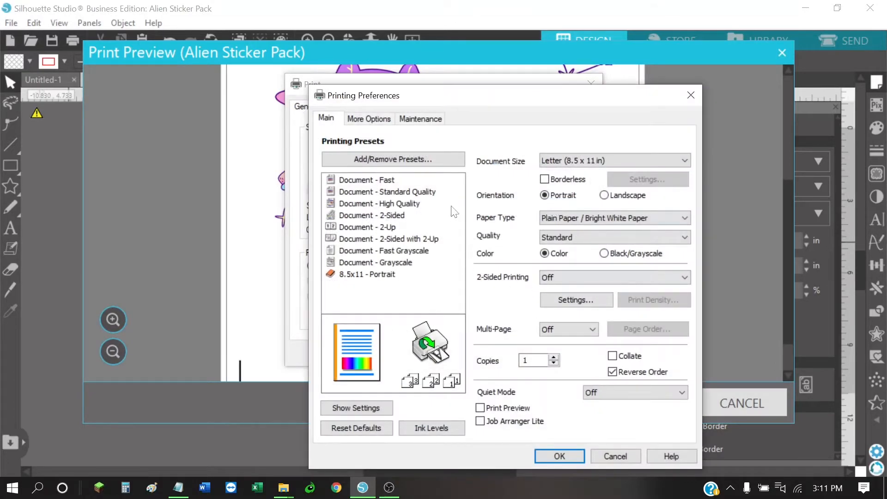
drag(498, 104, 457, 64)
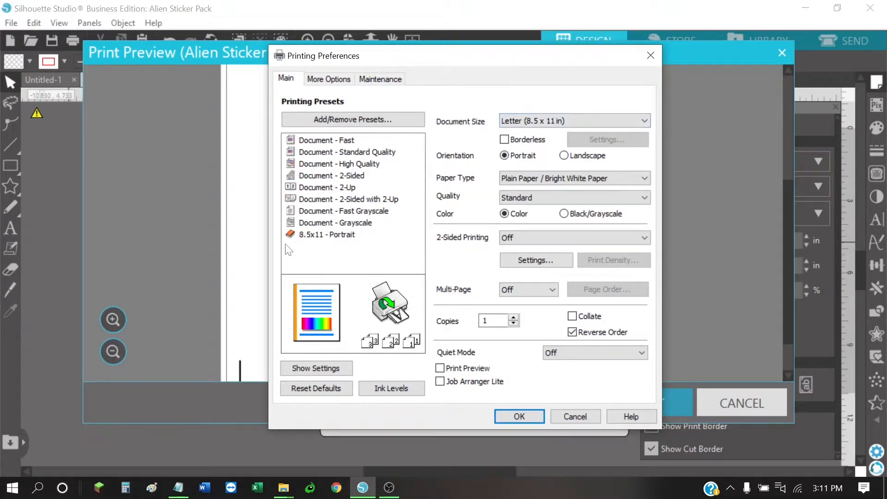
click(315, 236)
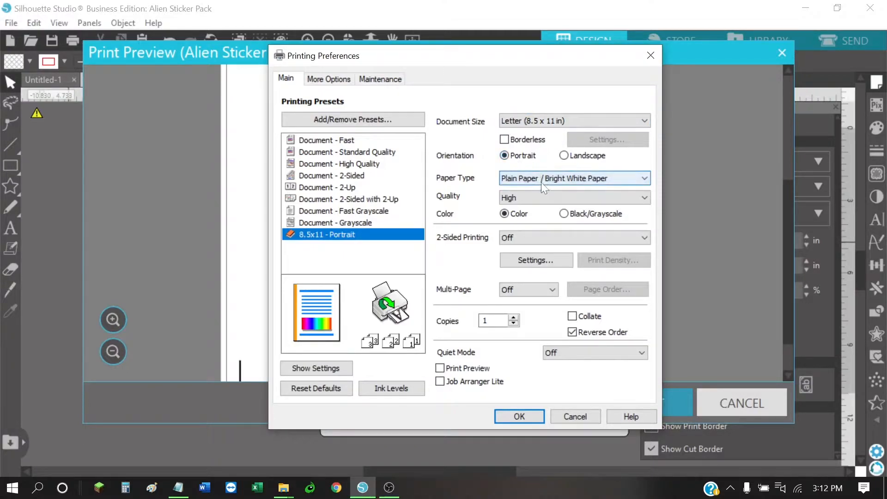
Set the paper type to Premium Presentation Paper Matte with High quality, and enable the printer's print preview
click(584, 179)
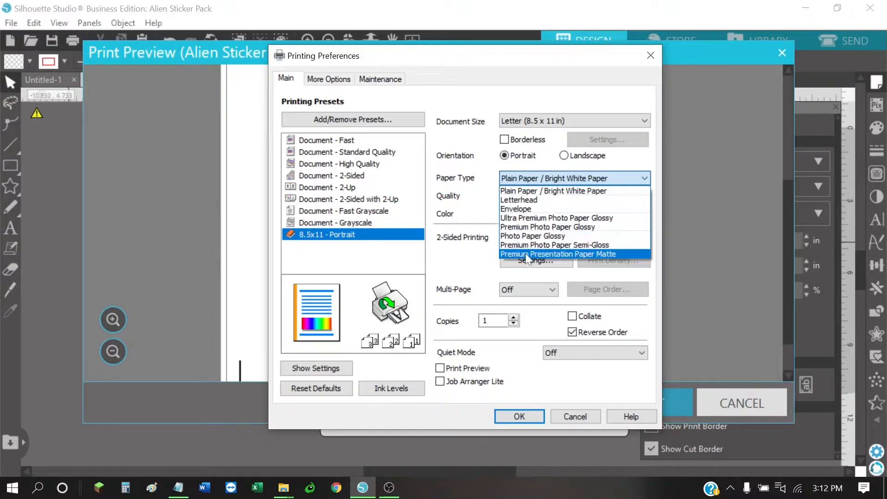
click(568, 254)
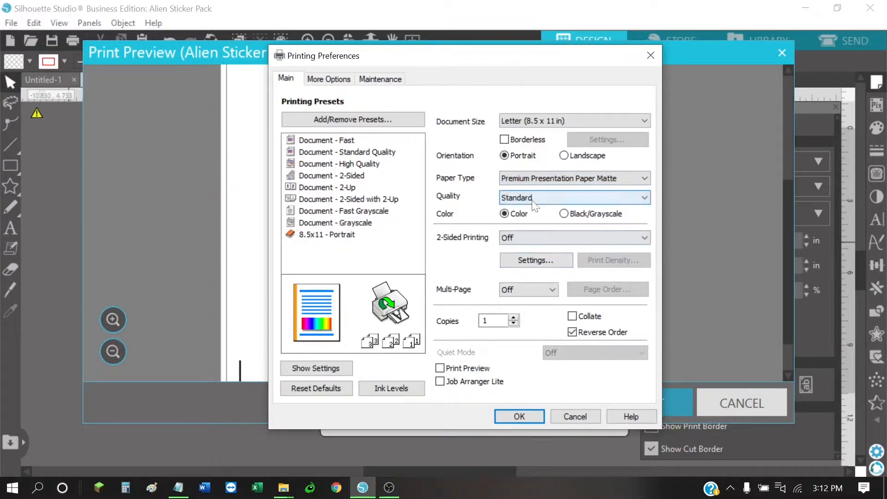
click(552, 199)
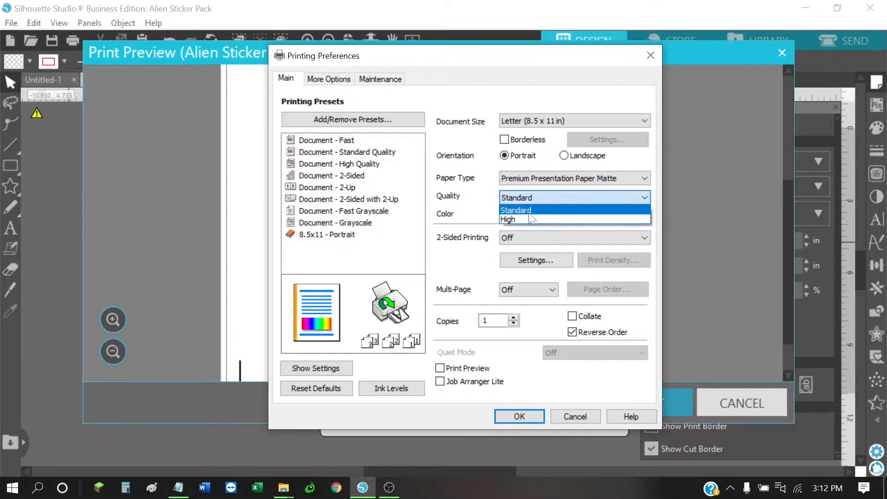
click(523, 215)
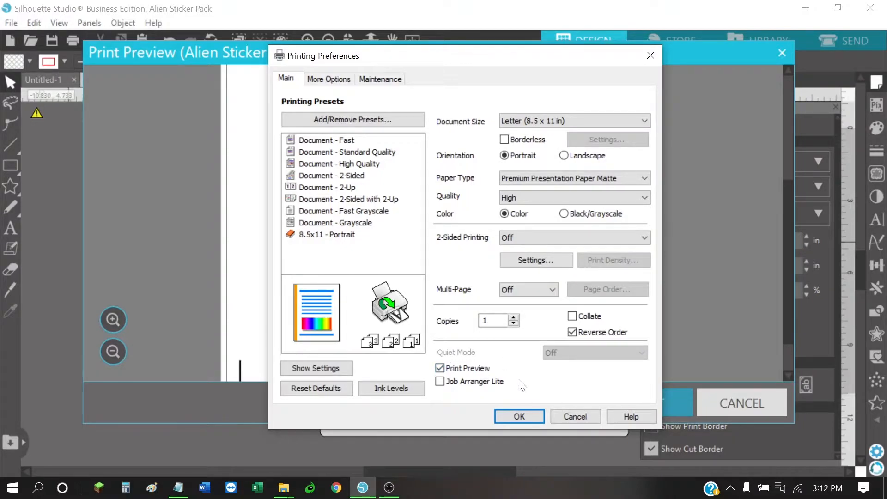
Turn off High Speed in the printer's additional settings and accept the printing preferences
click(337, 80)
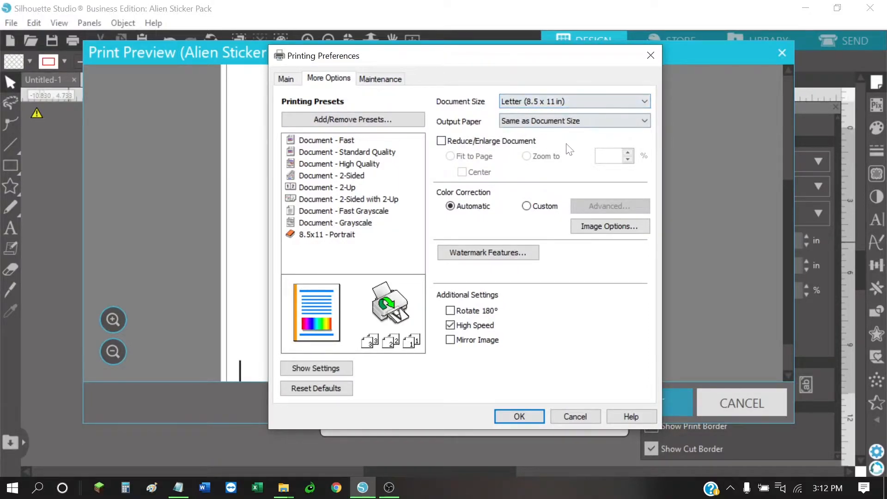
click(451, 325)
click(290, 77)
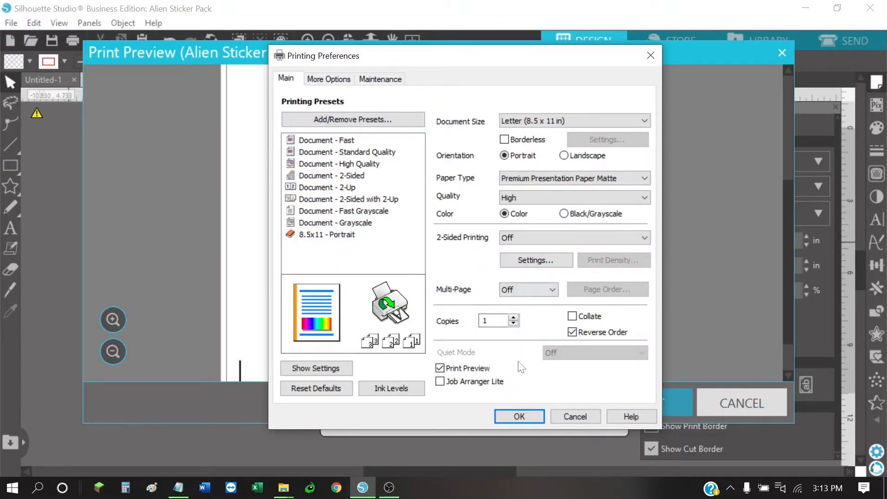
click(519, 416)
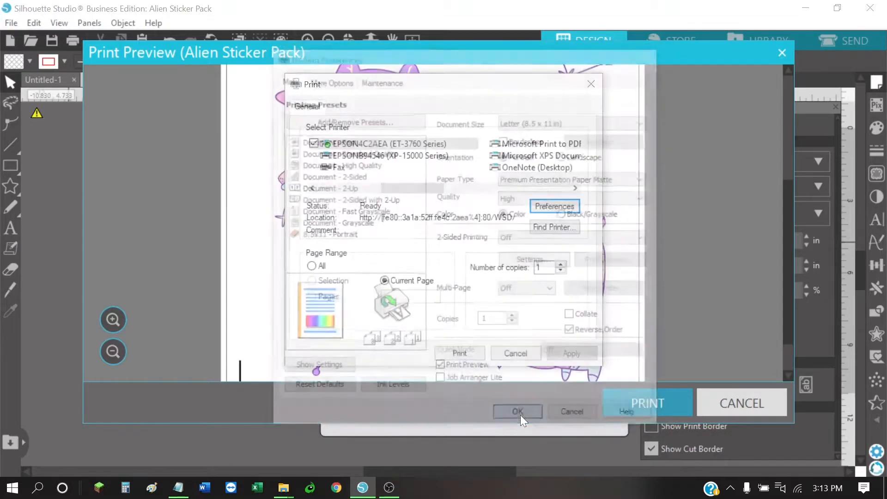
Apply the printer settings and print the sticker sheet through the printer's own preview
click(570, 352)
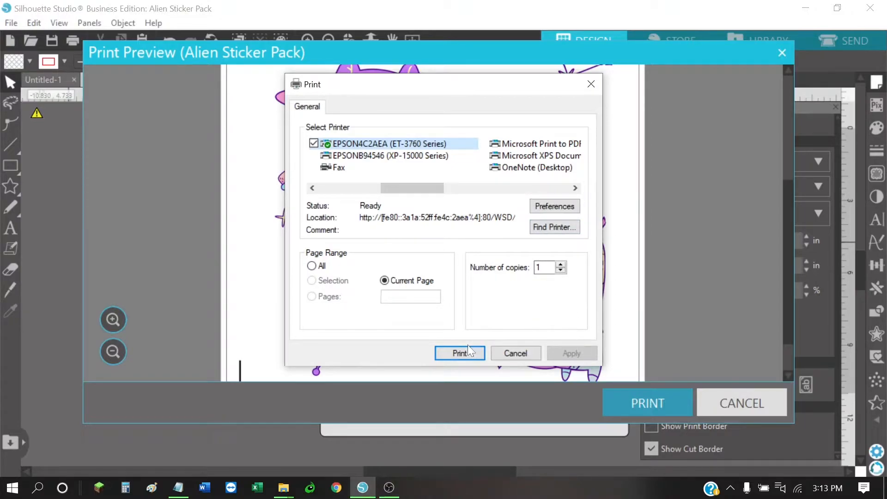
click(458, 352)
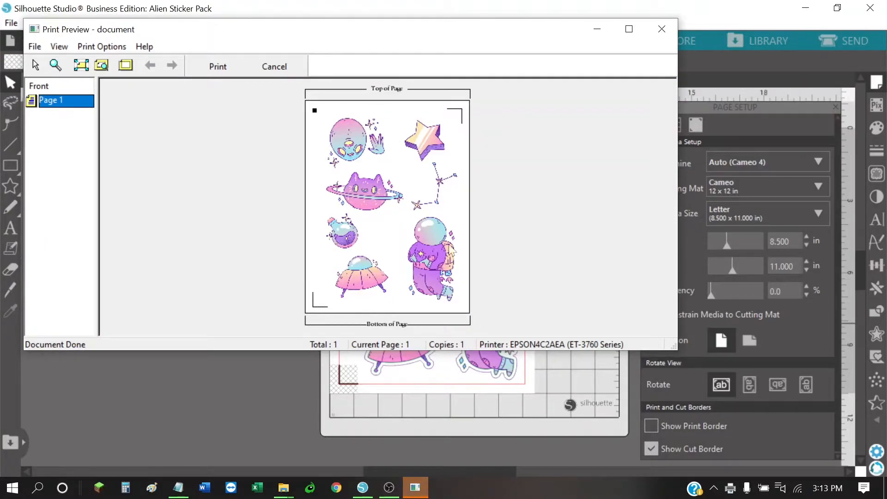
click(221, 67)
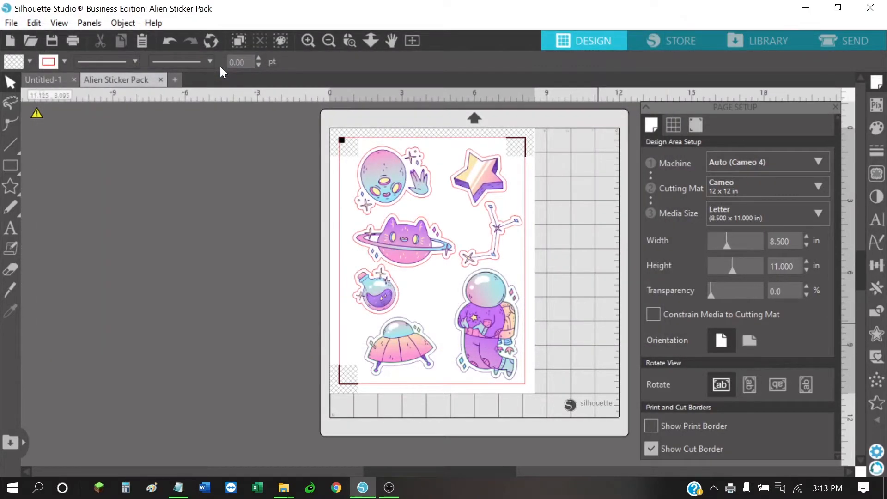